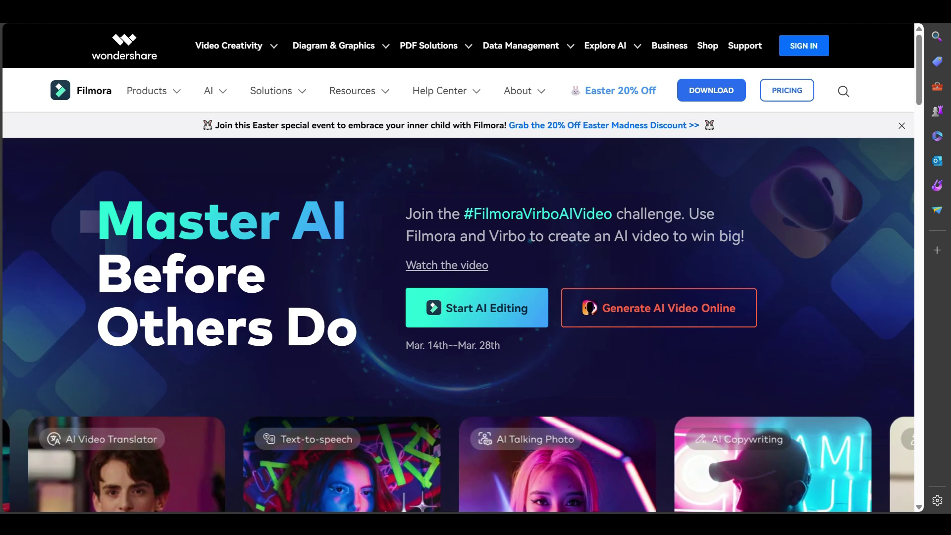
Browse the AI features carousel down to the #FilmoraVirboAIVideo challenge STEP 1/STEP 2 panel.
scroll(312, 260, down, 10)
scroll(313, 256, down, 3)
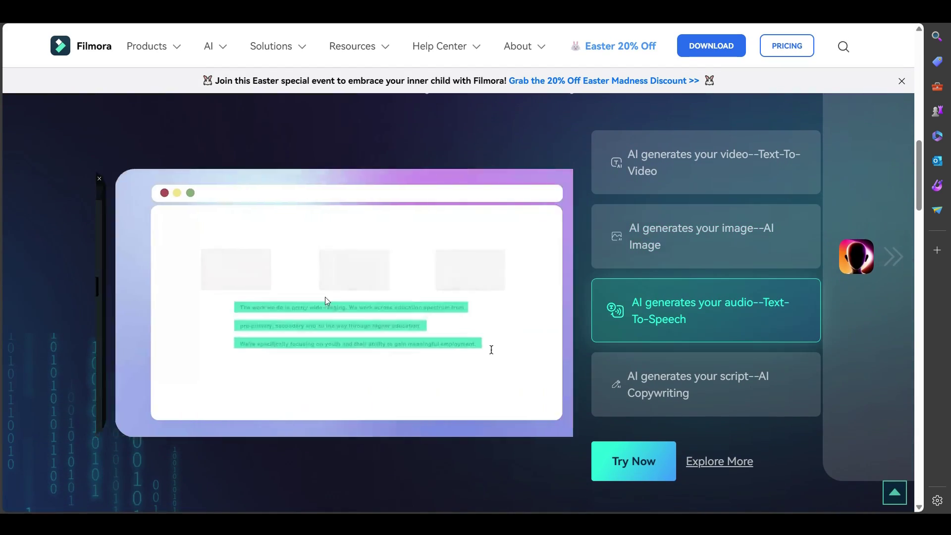
click(893, 256)
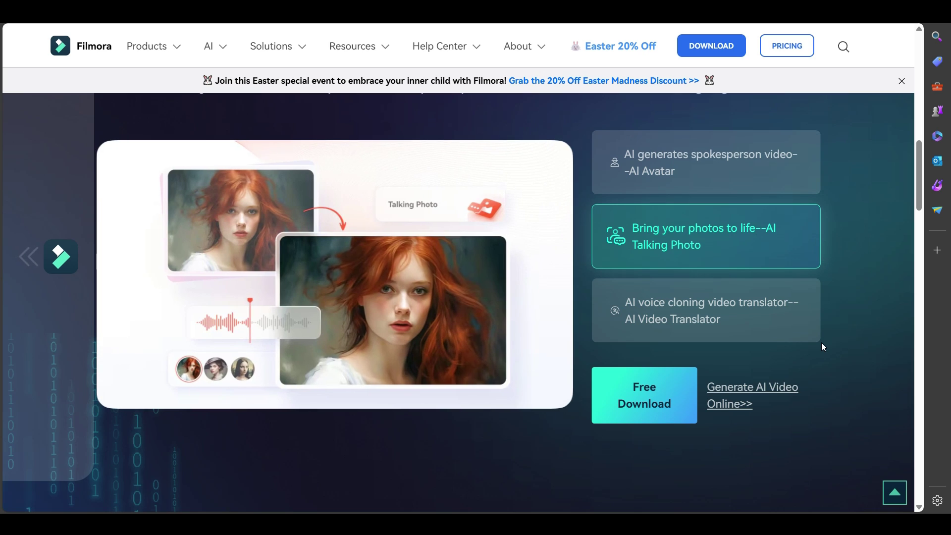
scroll(820, 347, down, 3)
scroll(822, 347, down, 6)
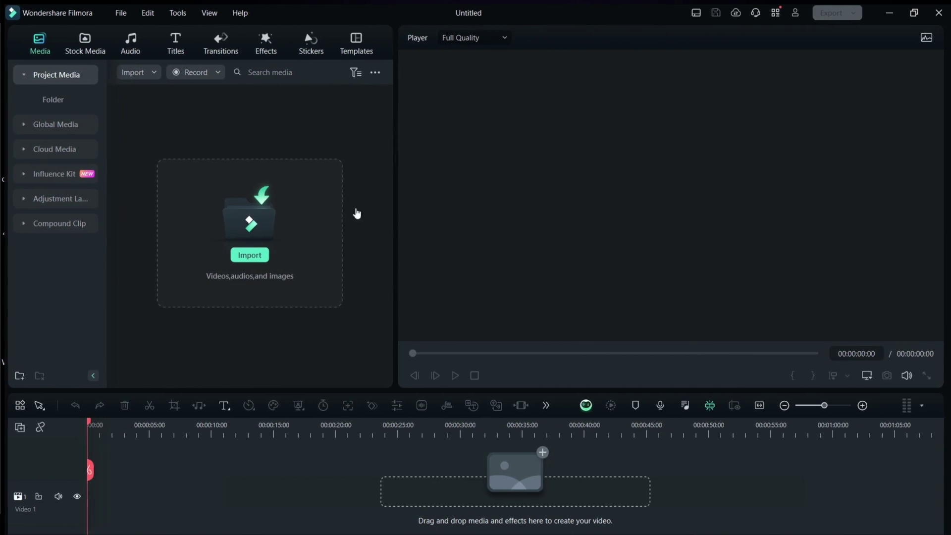
In Audio's AI Music generator, create four High-tempo Funny, Romance, Electro&Dance tracks.
click(130, 42)
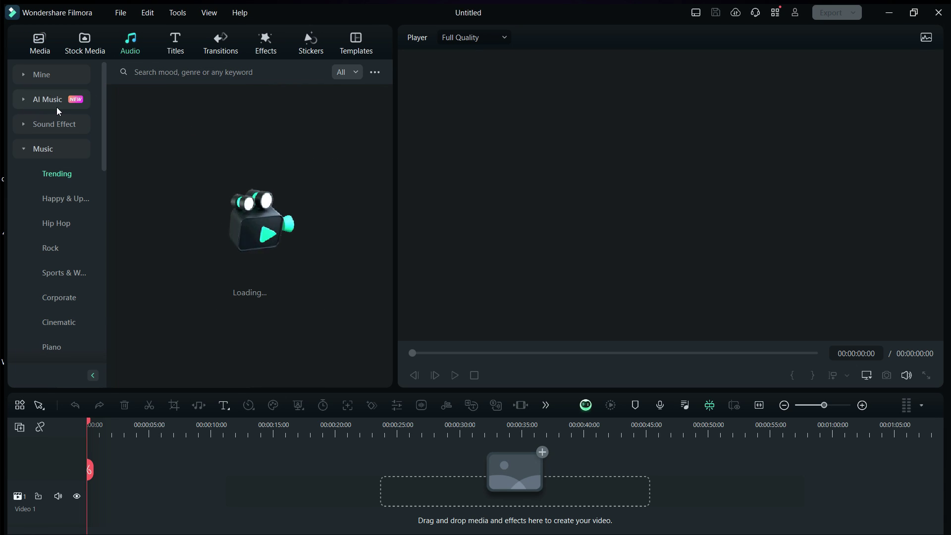
click(50, 103)
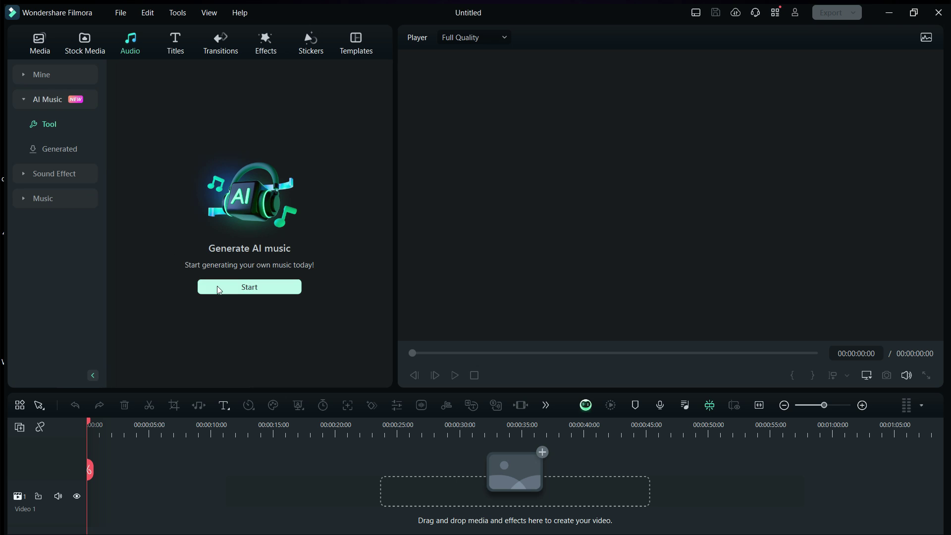
click(249, 287)
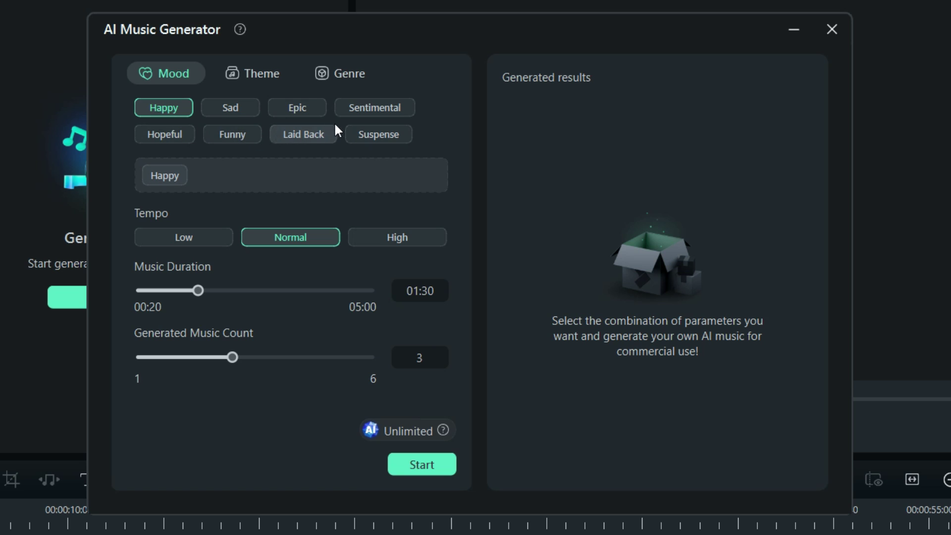
click(250, 132)
click(261, 74)
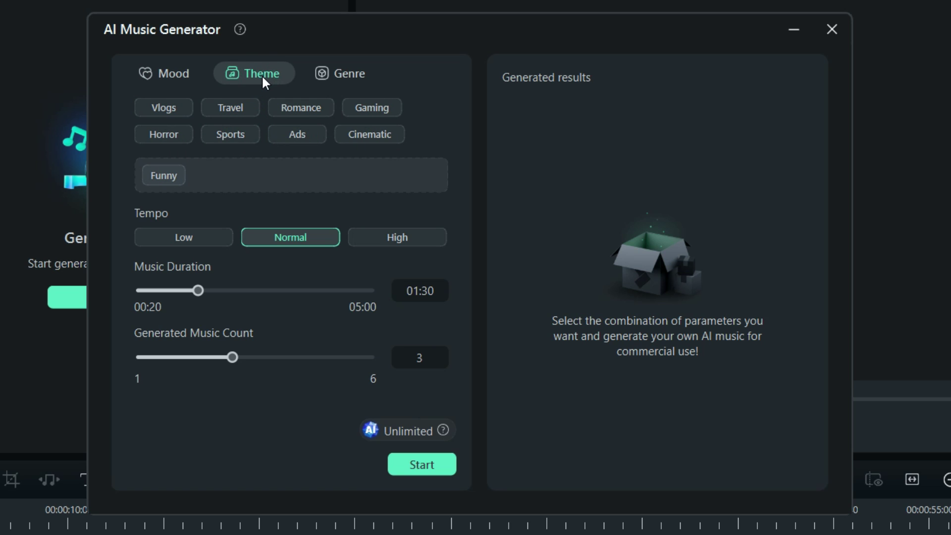
click(302, 107)
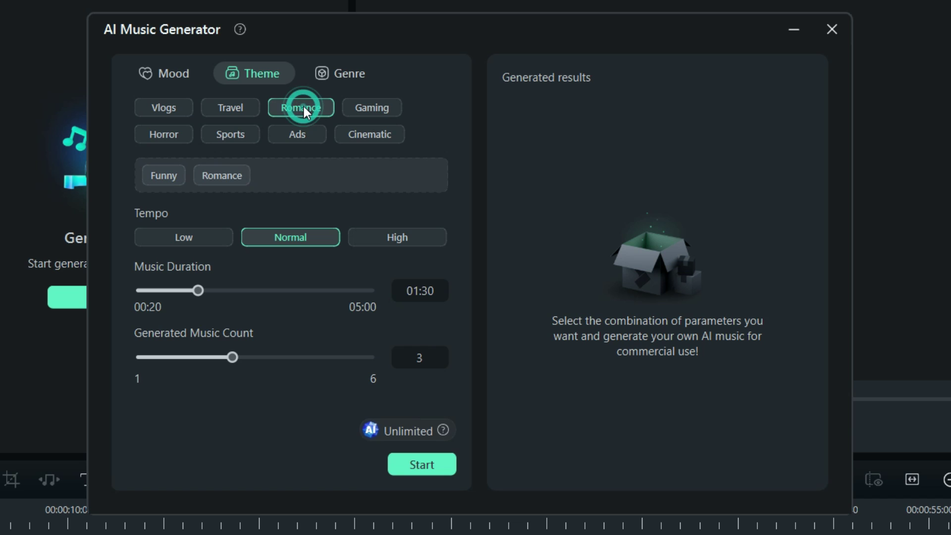
click(345, 75)
click(392, 111)
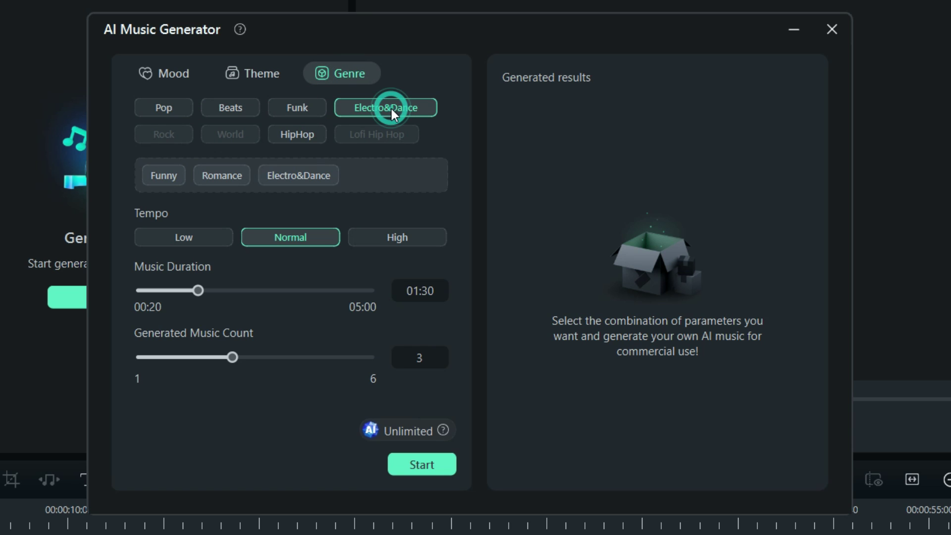
click(407, 241)
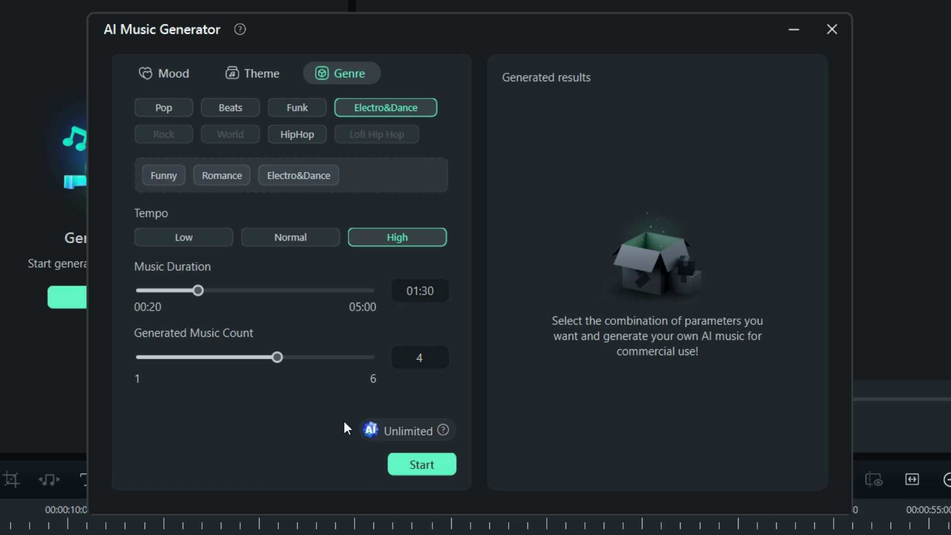
click(411, 466)
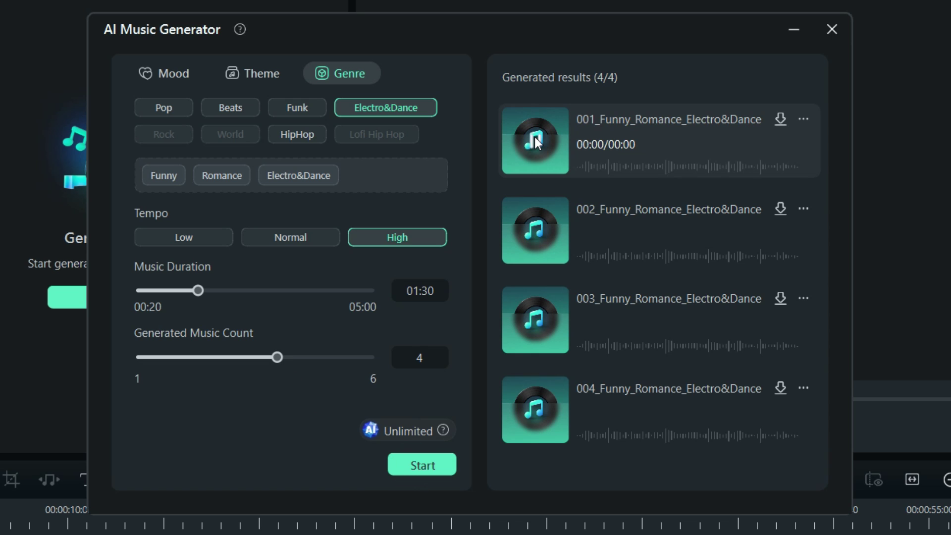
Preview the first, second and fourth Funny_Romance_Electro&Dance tracks.
click(534, 137)
click(533, 228)
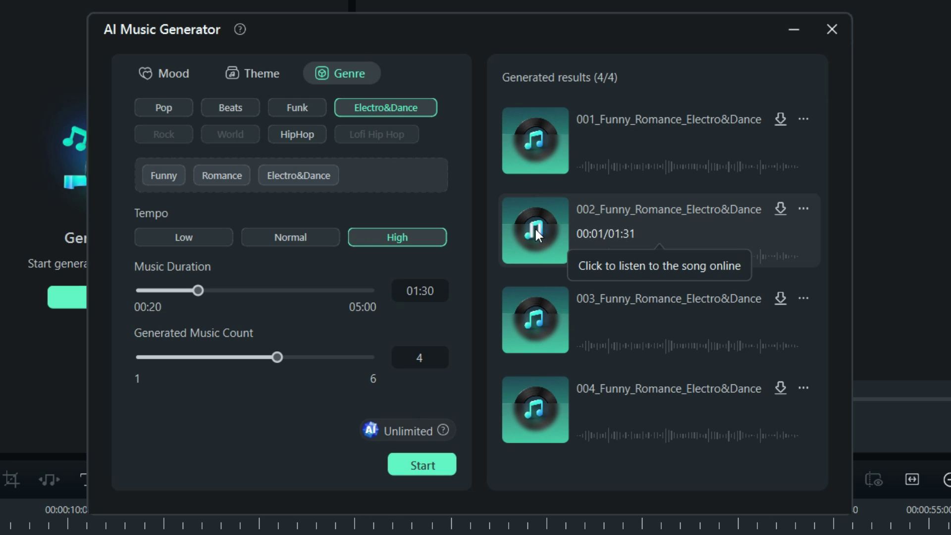
click(536, 411)
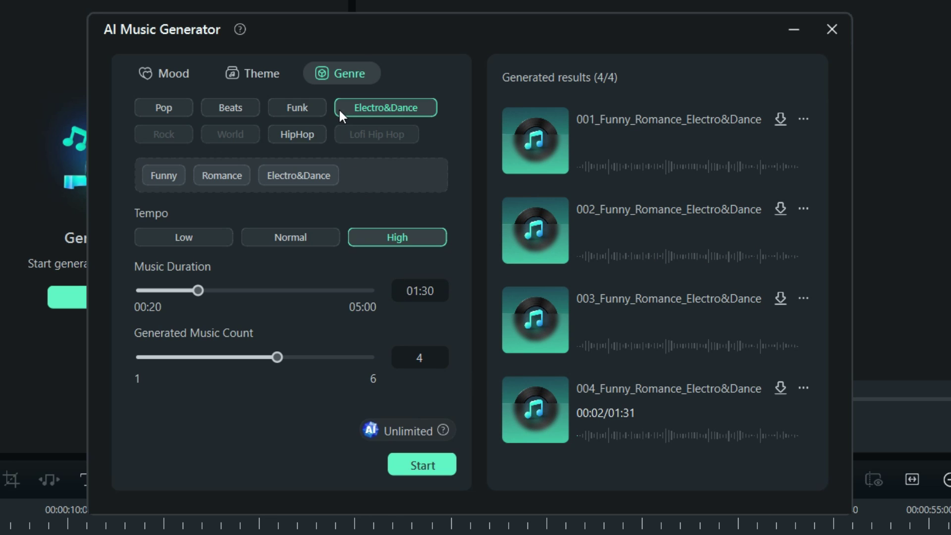
Retag the music as Happy, Cinematic and HipHop and generate a new batch.
click(302, 128)
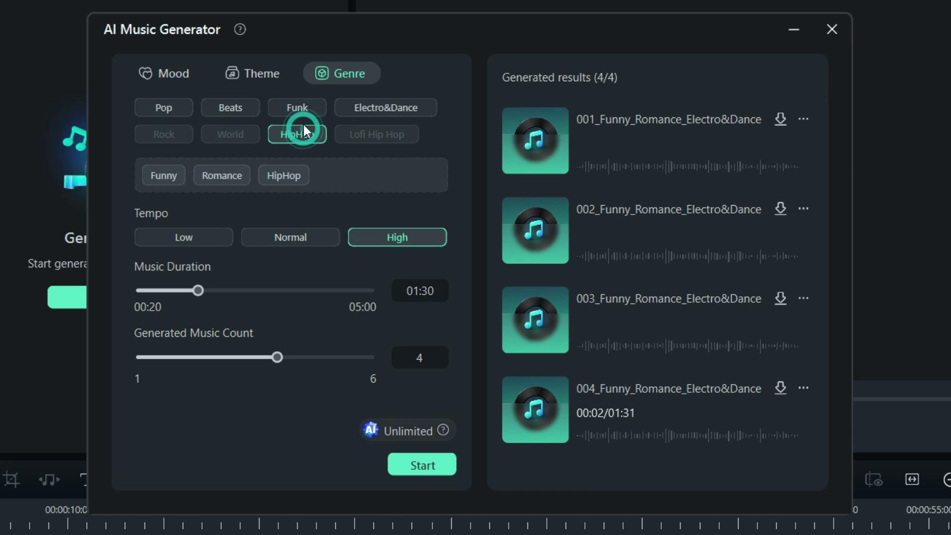
click(260, 75)
click(365, 133)
click(171, 70)
click(166, 105)
click(436, 462)
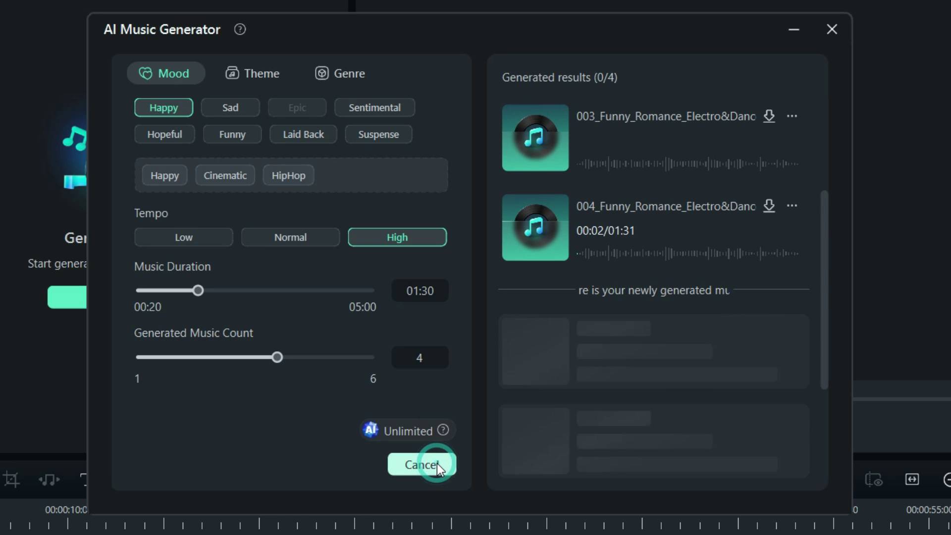
Preview all four hip-hop tracks and download track 003.
click(534, 173)
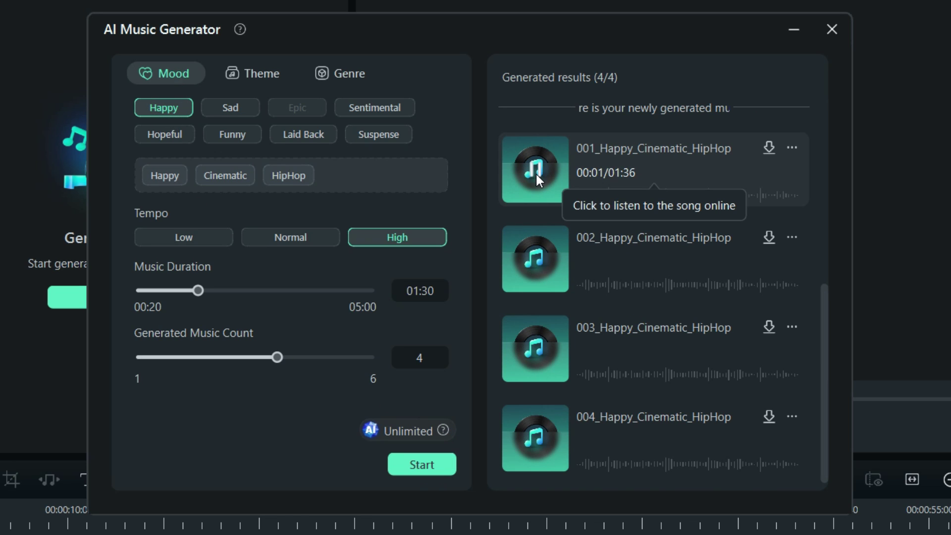
click(536, 257)
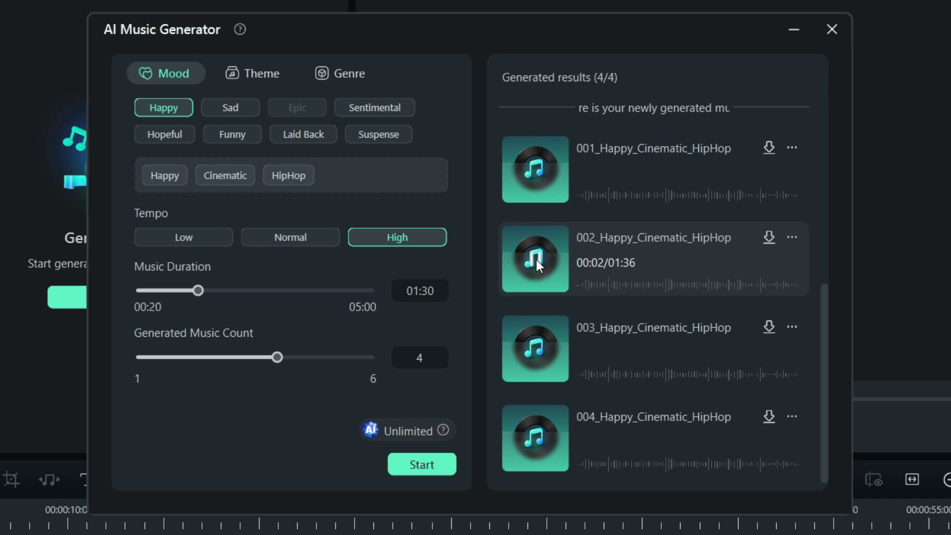
click(533, 347)
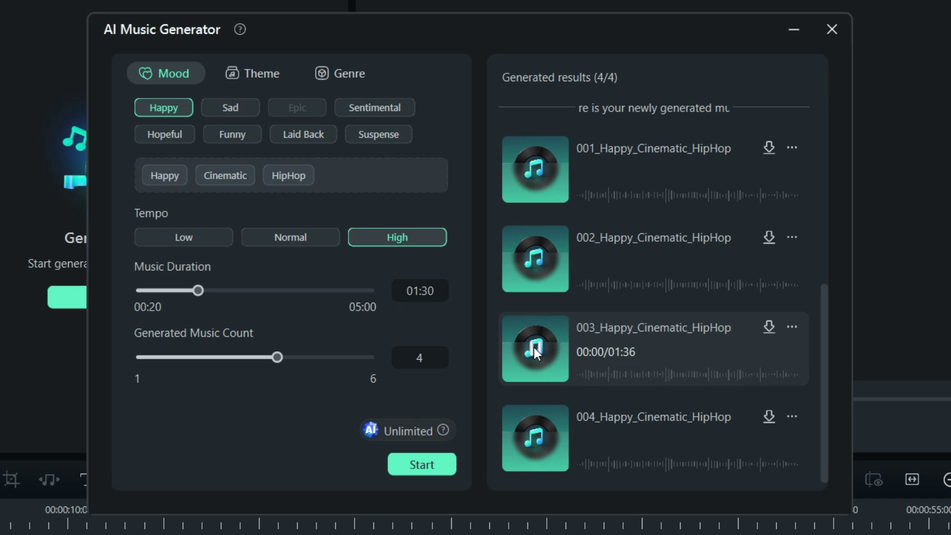
click(534, 435)
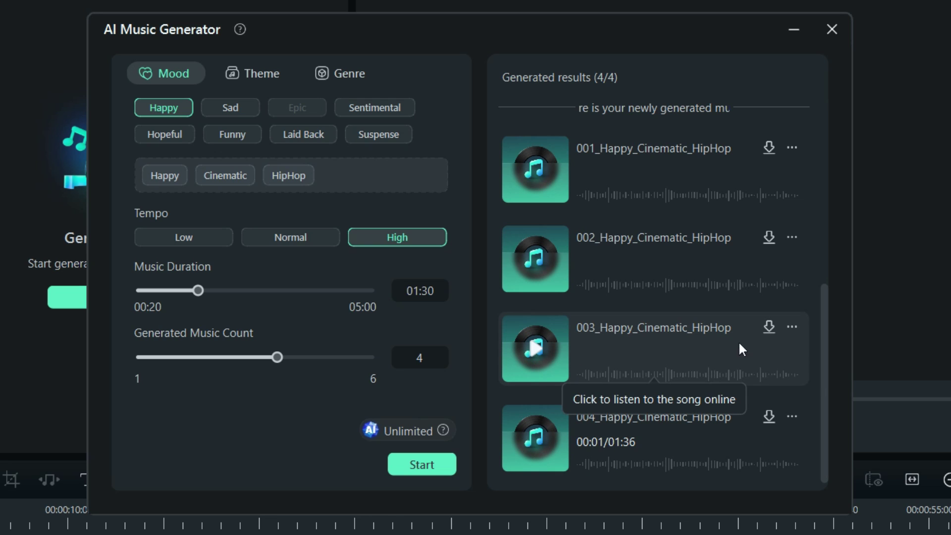
click(770, 329)
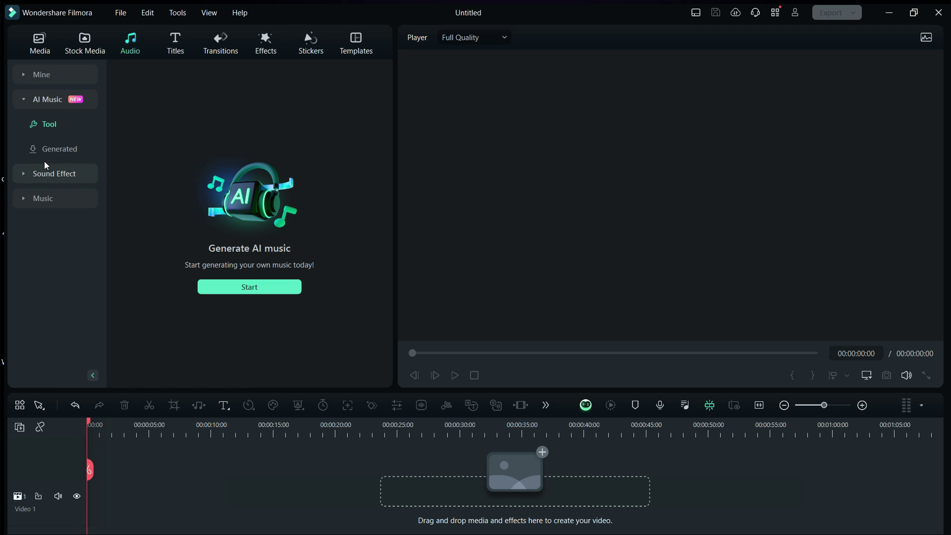
Drag 003_Happy_Cinematic_HipHop from Generated onto the timeline's audio track.
click(49, 148)
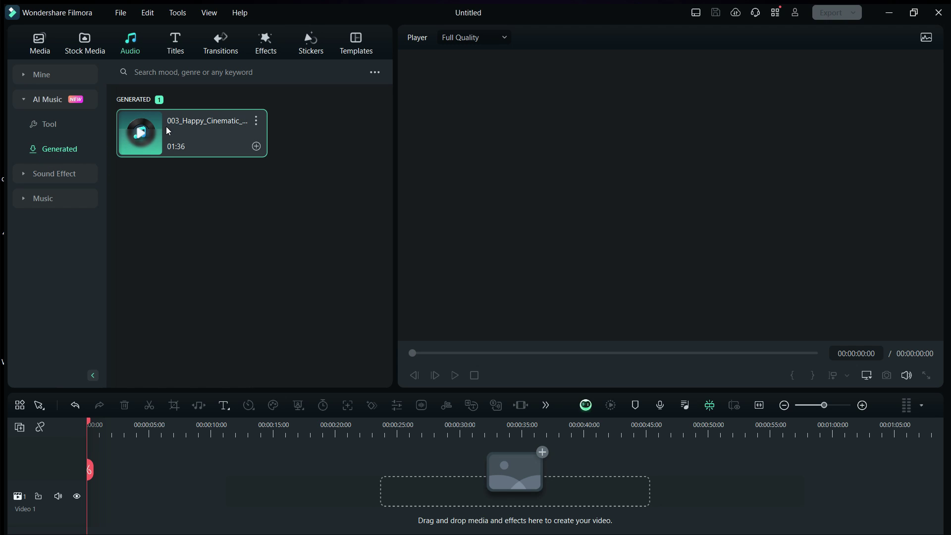
drag(168, 131, 144, 485)
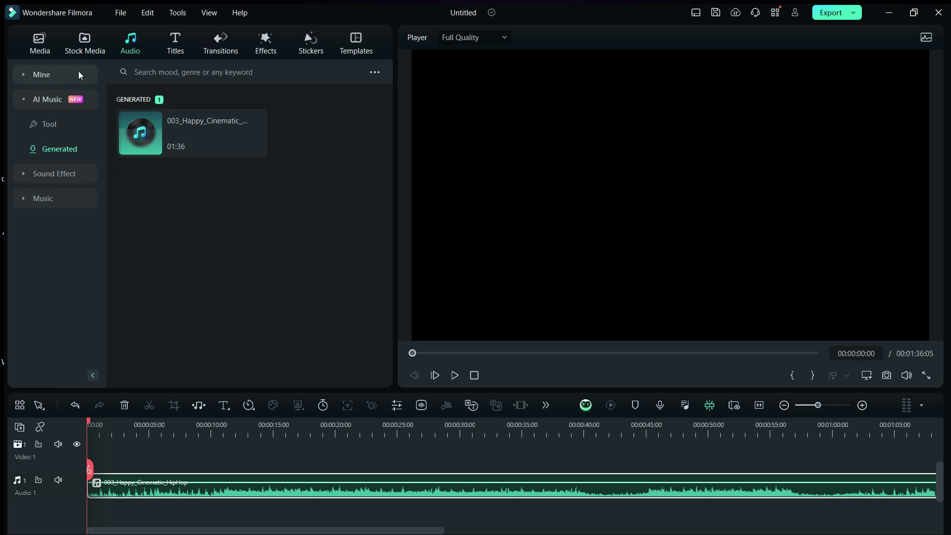
Generate Cyberpunk-style AI images from a hip hop dancing prompt in Stock Media's AI Image.
click(85, 41)
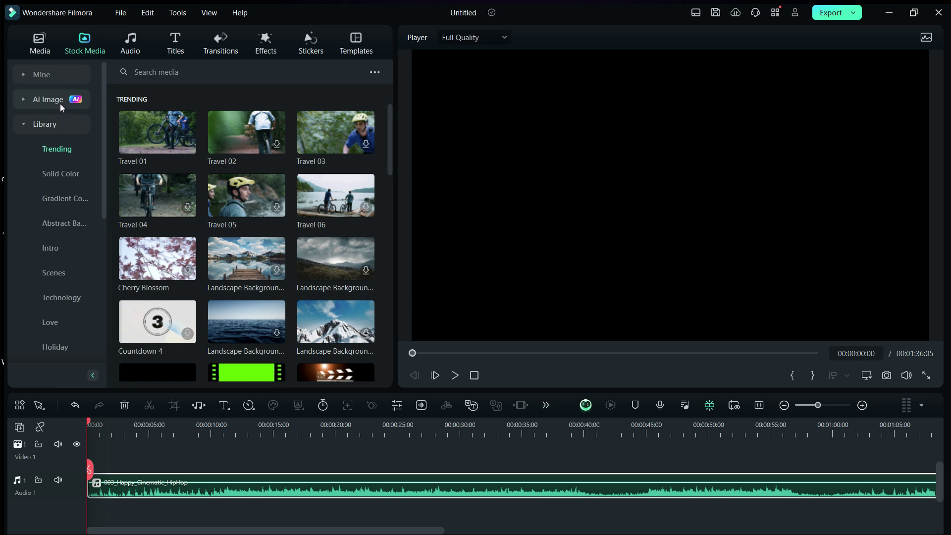
click(37, 101)
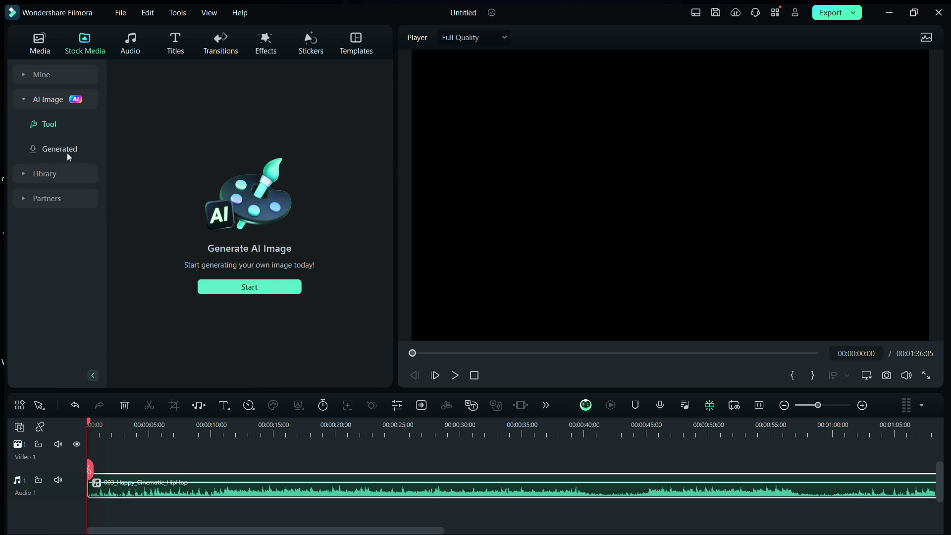
click(237, 289)
click(307, 139)
text(hip hop dancing)
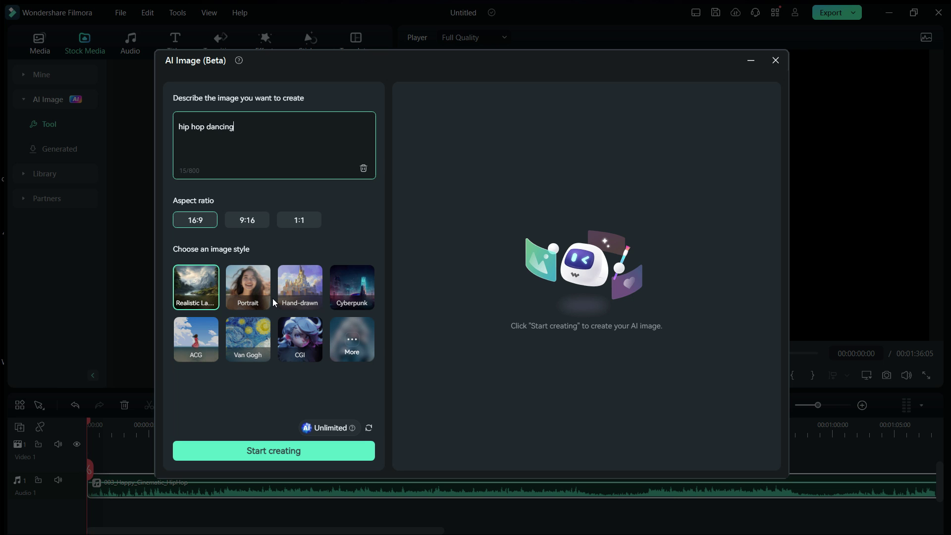
click(357, 288)
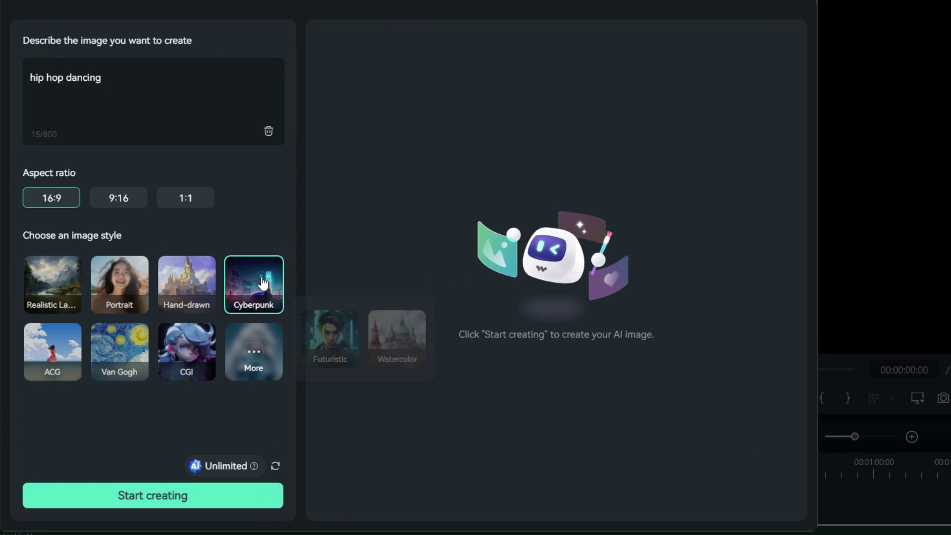
click(151, 493)
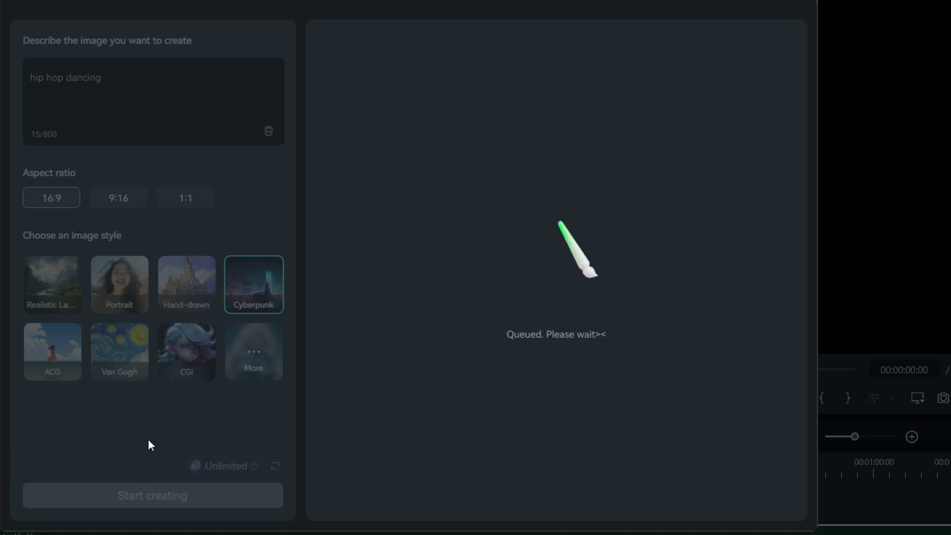
Preview the generated hip hop images and download the first two.
click(504, 473)
click(632, 456)
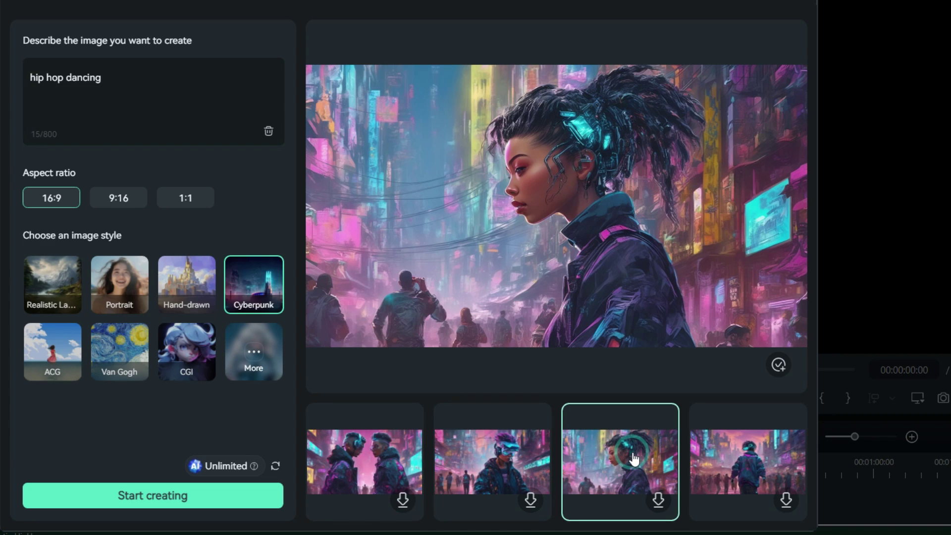
click(767, 454)
click(402, 498)
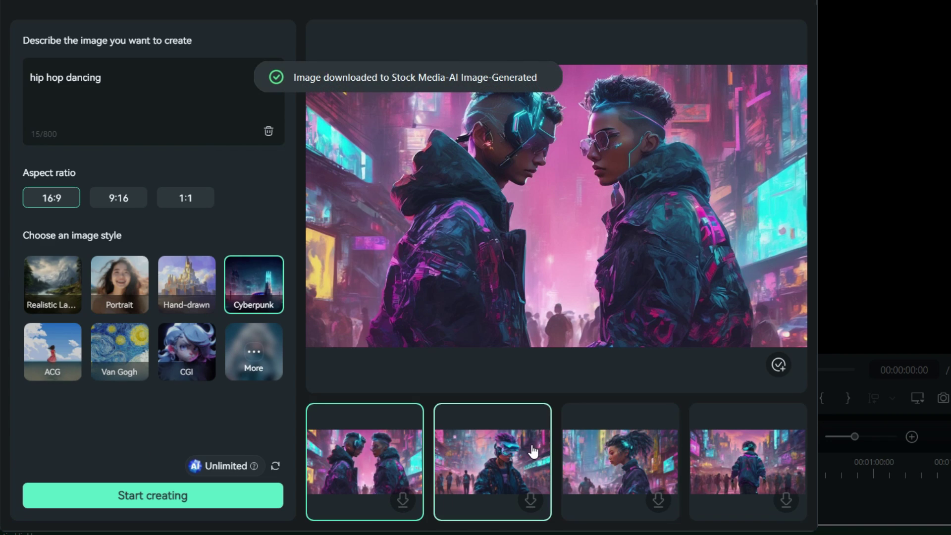
click(533, 451)
click(530, 498)
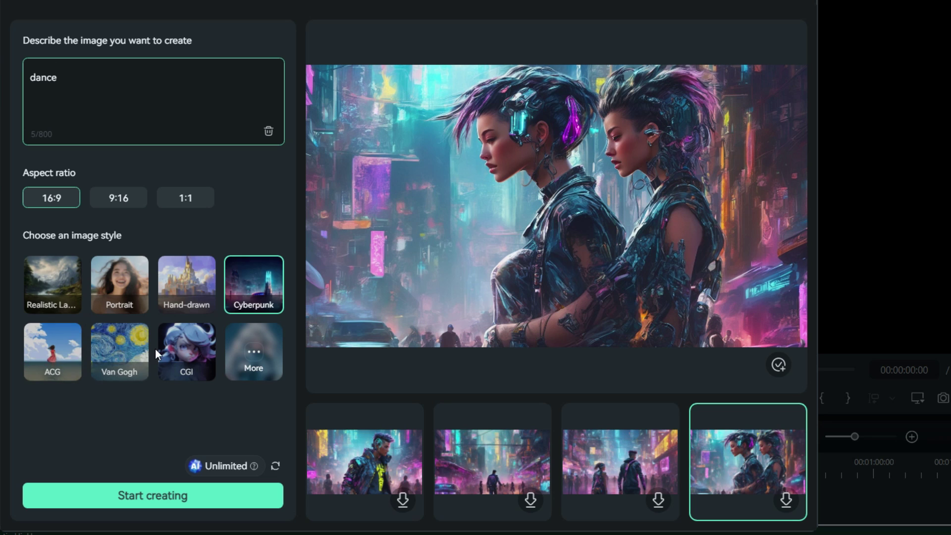
Generate Realistic Landscape dance images and preview the ballet dancer.
click(55, 287)
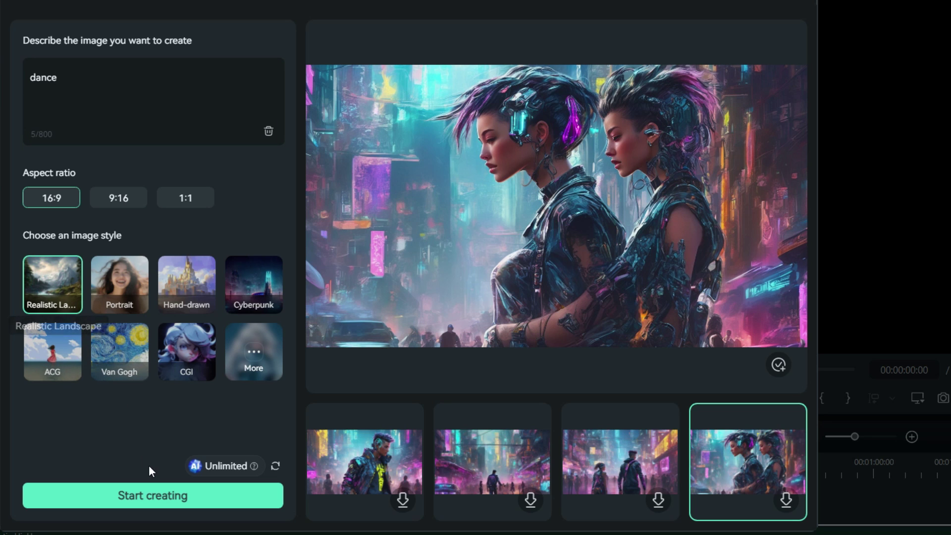
click(153, 501)
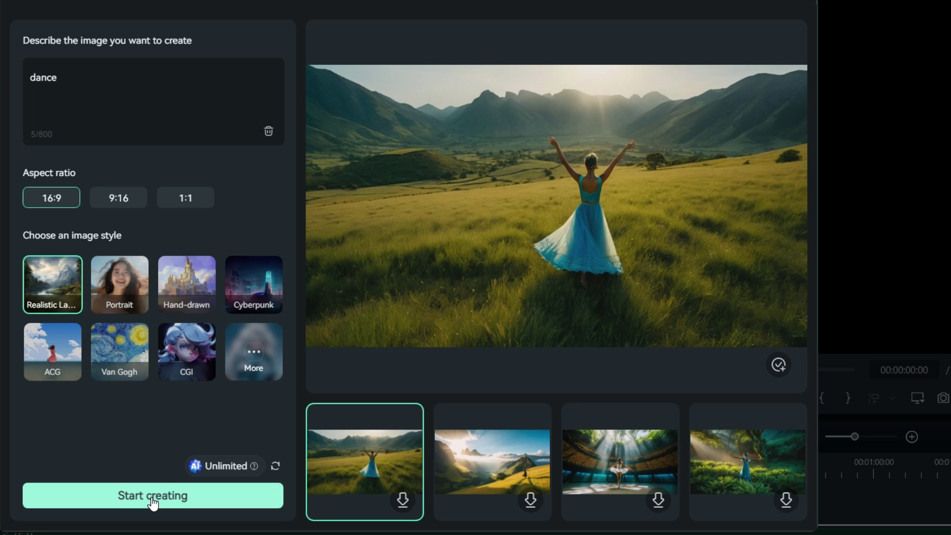
click(613, 460)
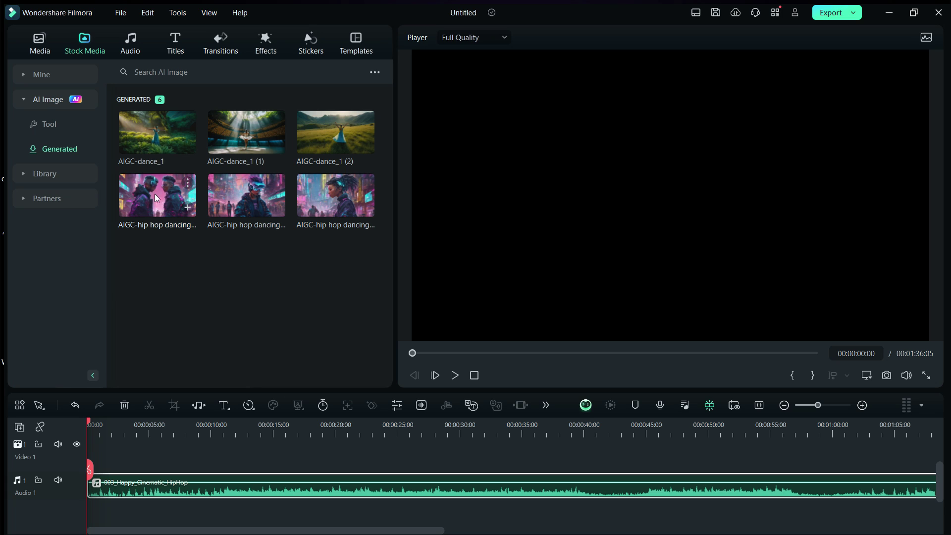
Line up two hip hop images and two AIGC dance images on Video 1.
drag(154, 194, 98, 450)
drag(365, 206, 163, 475)
drag(157, 131, 225, 501)
drag(246, 132, 276, 487)
click(261, 427)
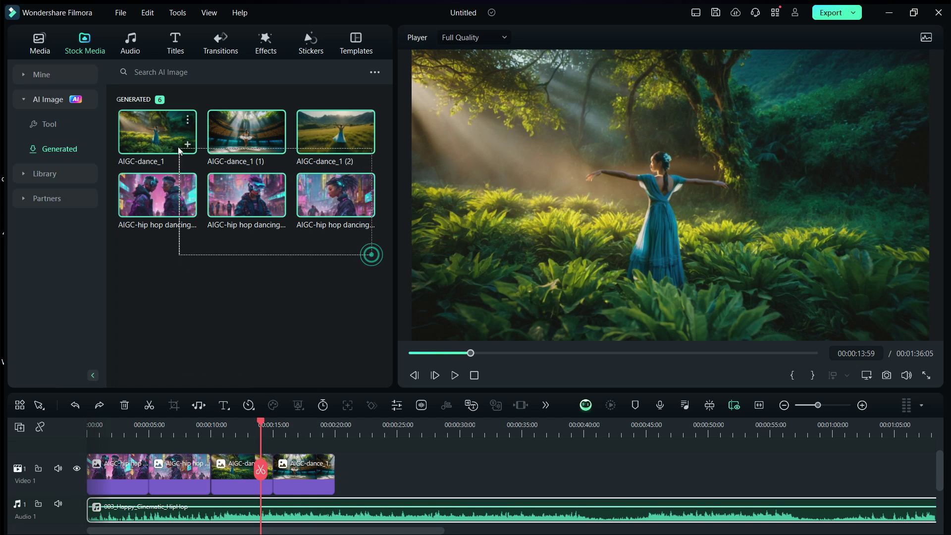
click(177, 13)
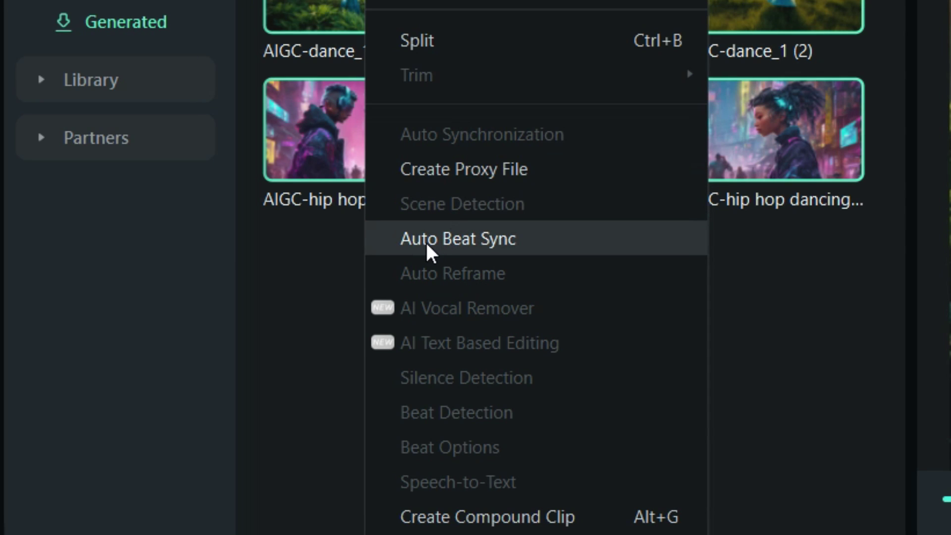
Run Auto Beat Sync on the hip-hop track, slow the Beat Cut, and re-analyze.
click(427, 245)
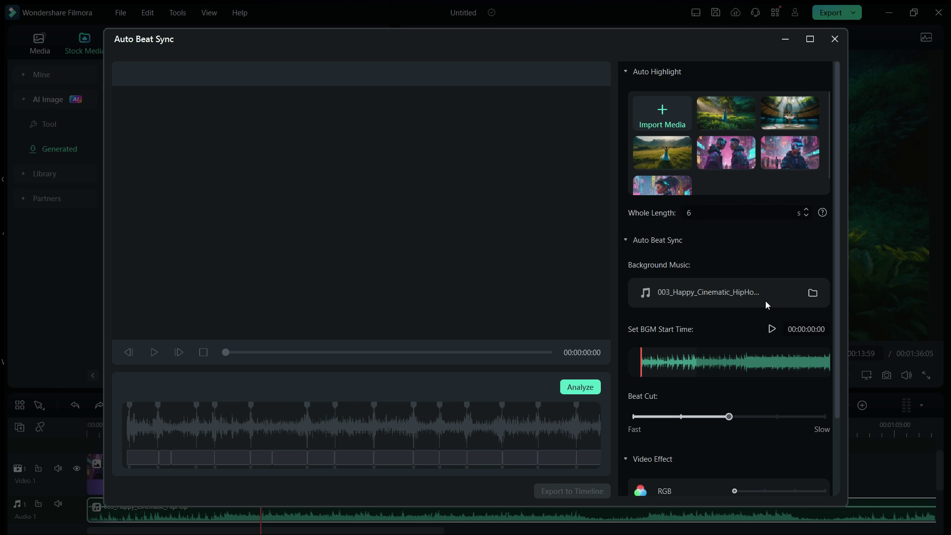
scroll(731, 394, down, 1)
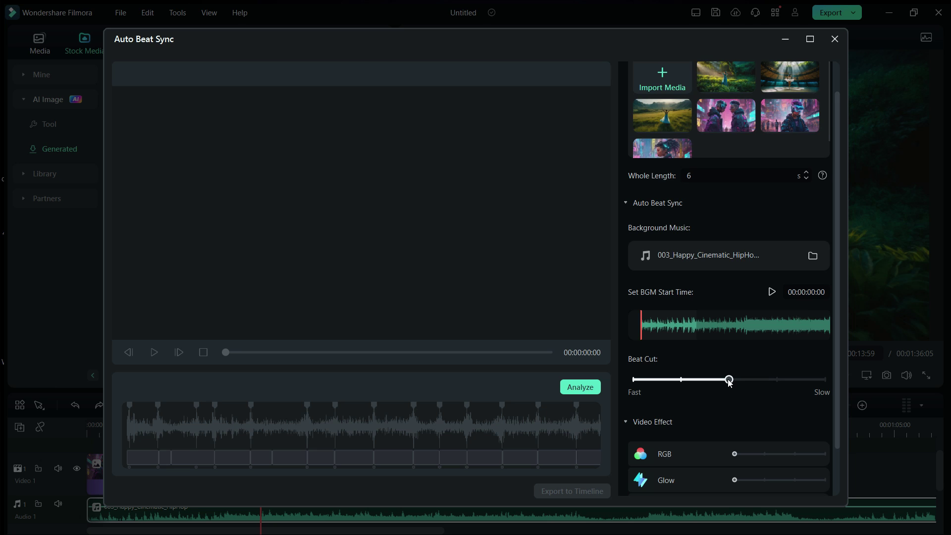
mouse_move(729, 383)
mouse_down()
mouse_move(693, 379)
mouse_move(731, 383)
mouse_up()
drag(783, 417, 649, 414)
scroll(660, 396, down, 3)
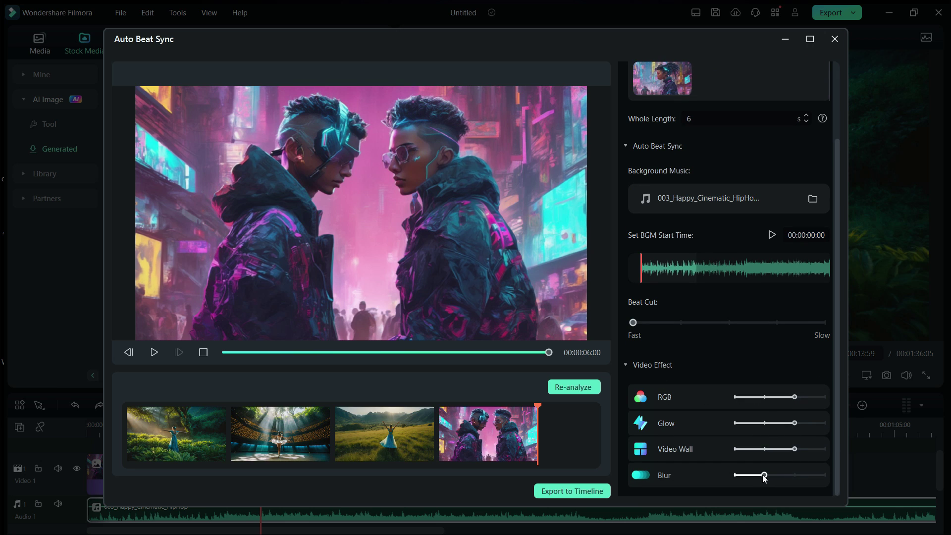
click(204, 353)
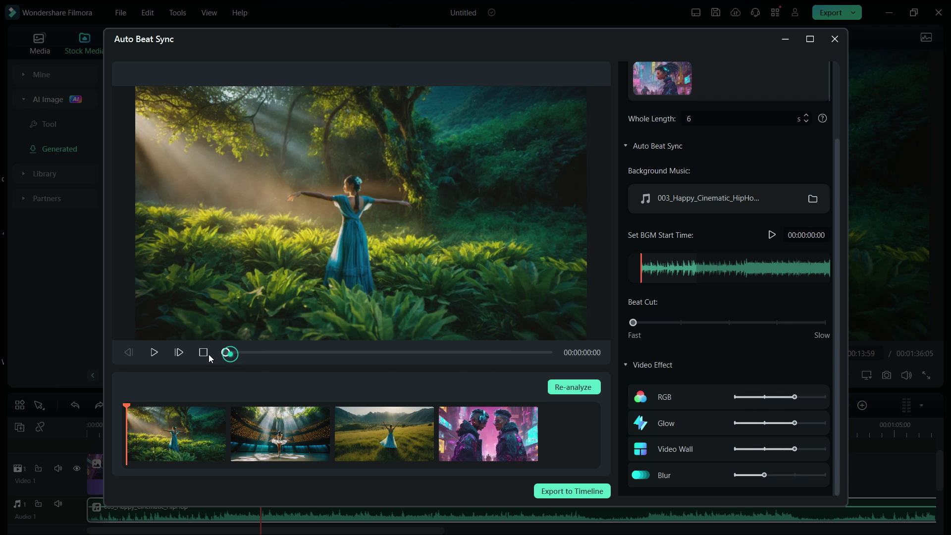
click(586, 388)
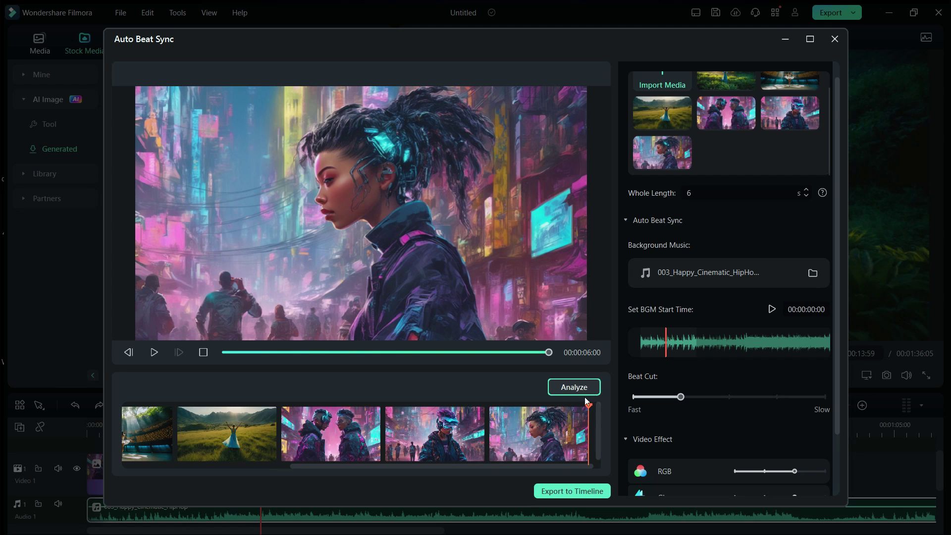
click(571, 491)
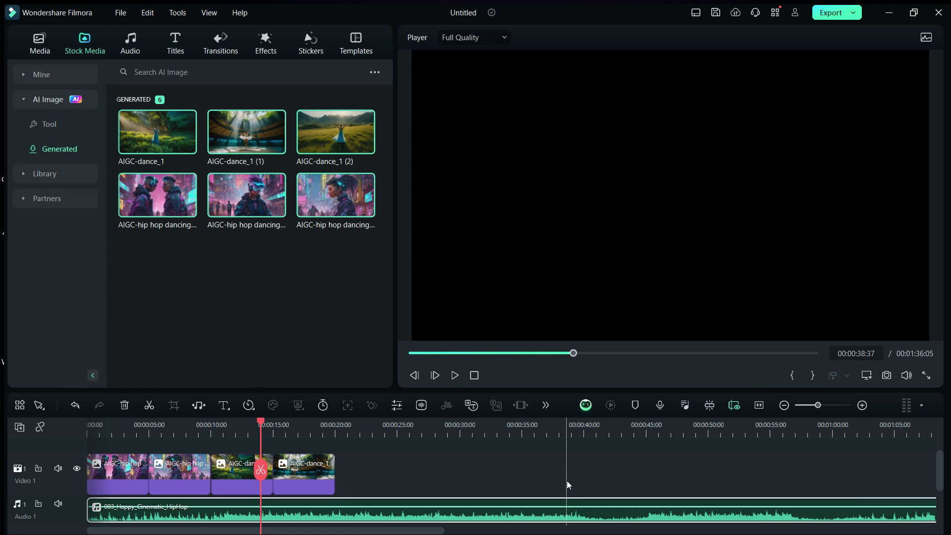